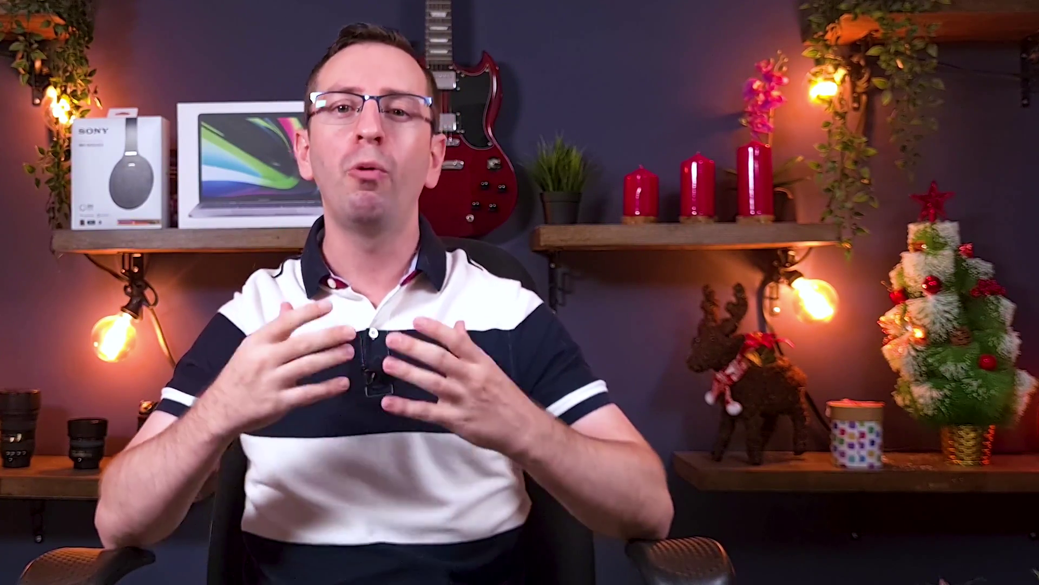
Switch the Asphalt 9 search results to the iPhone & iPad Apps listing
key("space")
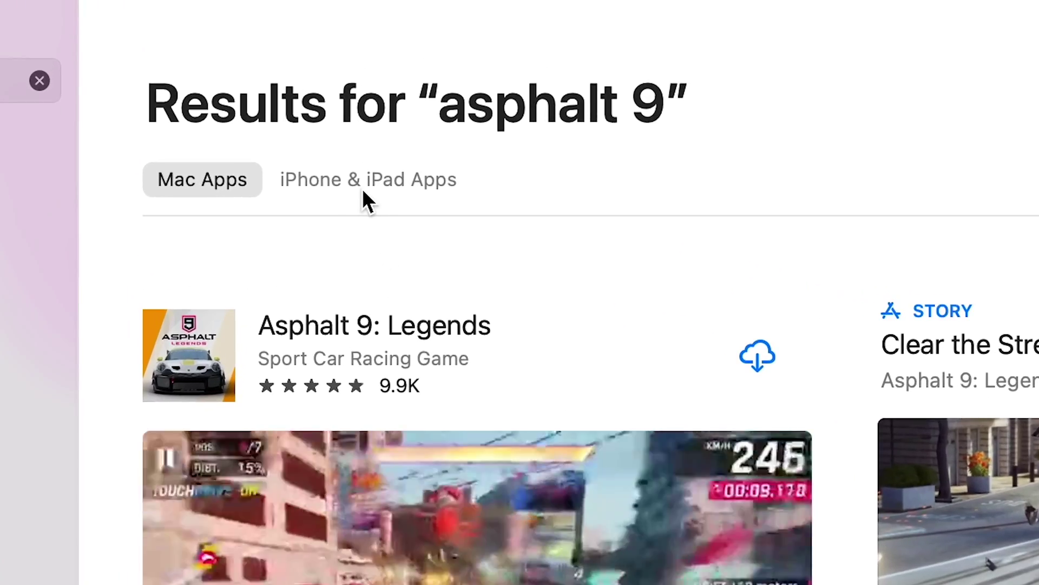
left_click(359, 163)
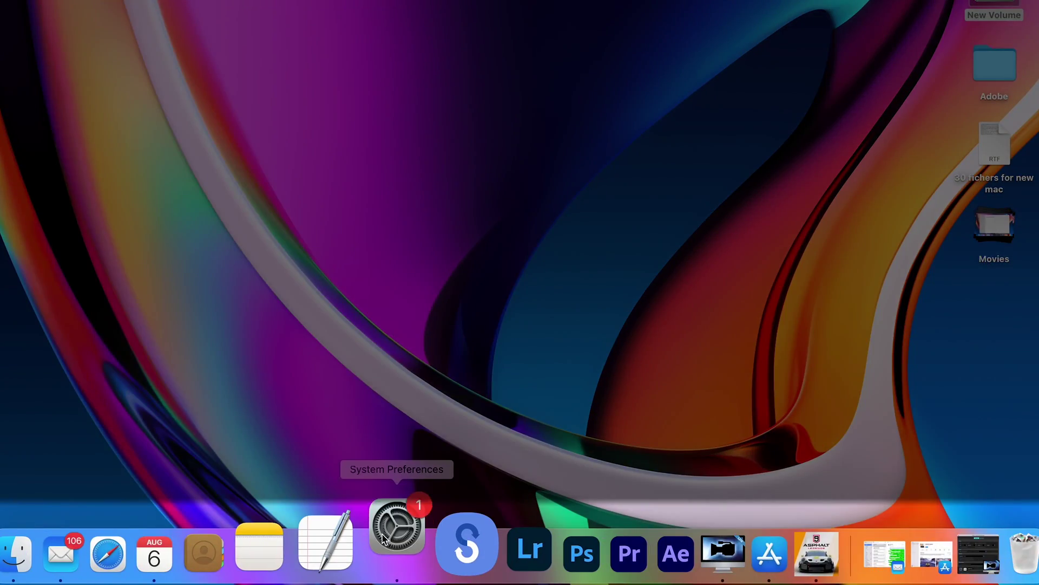
Open Bluetooth in System Preferences and connect to a nearby device
left_click(382, 536)
left_click(210, 366)
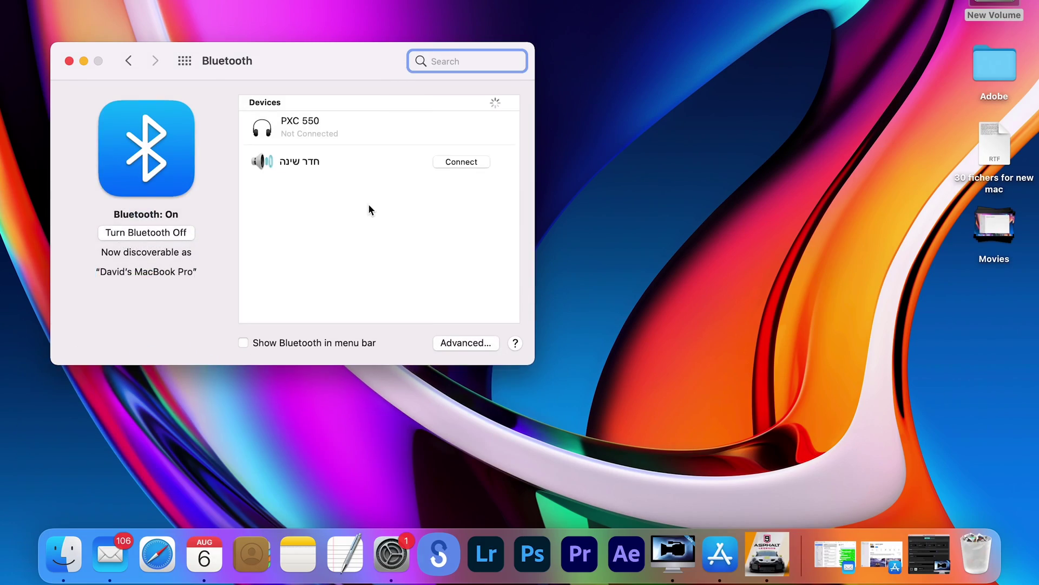
left_click(453, 165)
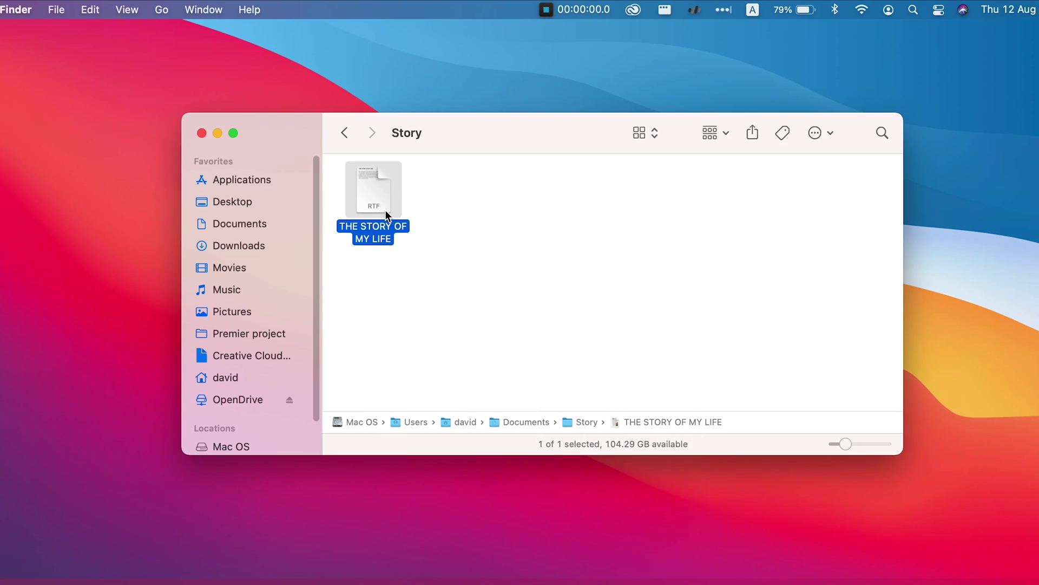
Delete the body paragraph of THE STORY OF MY LIFE, then close and reopen the file
double_click(386, 214)
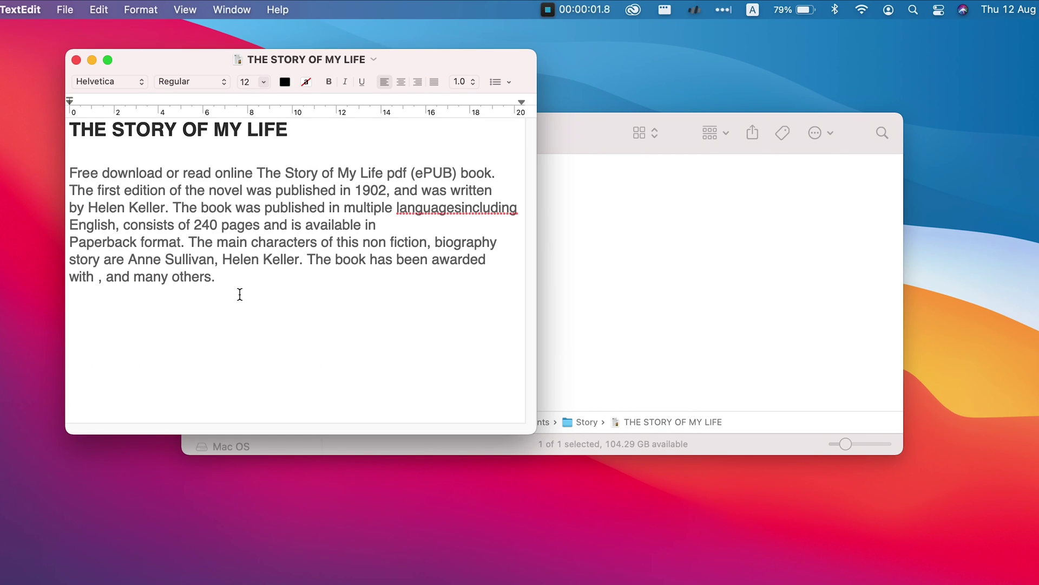
left_click_drag(209, 262, 93, 182)
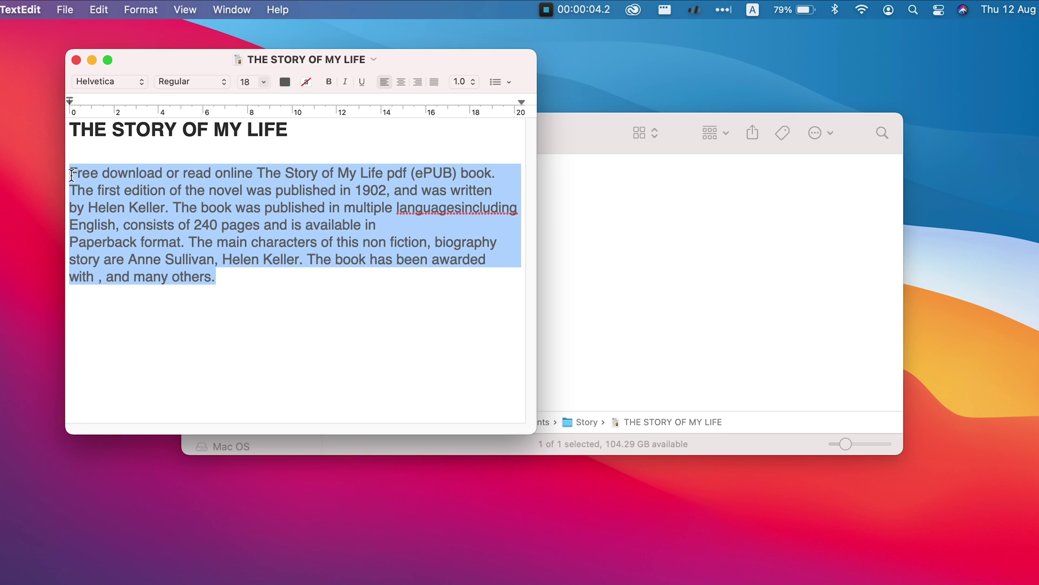
key("BackSpace")
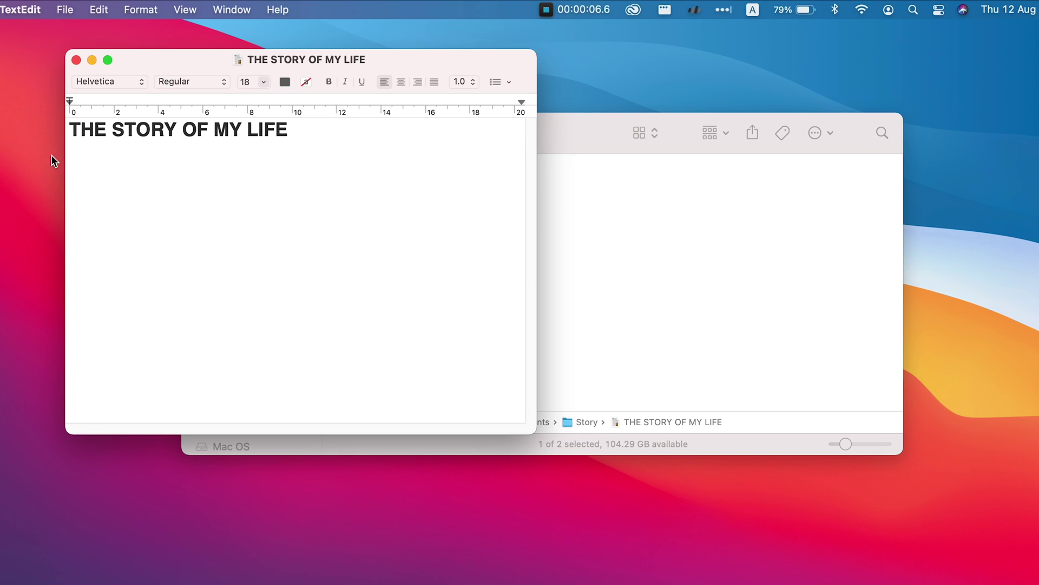
left_click(77, 59)
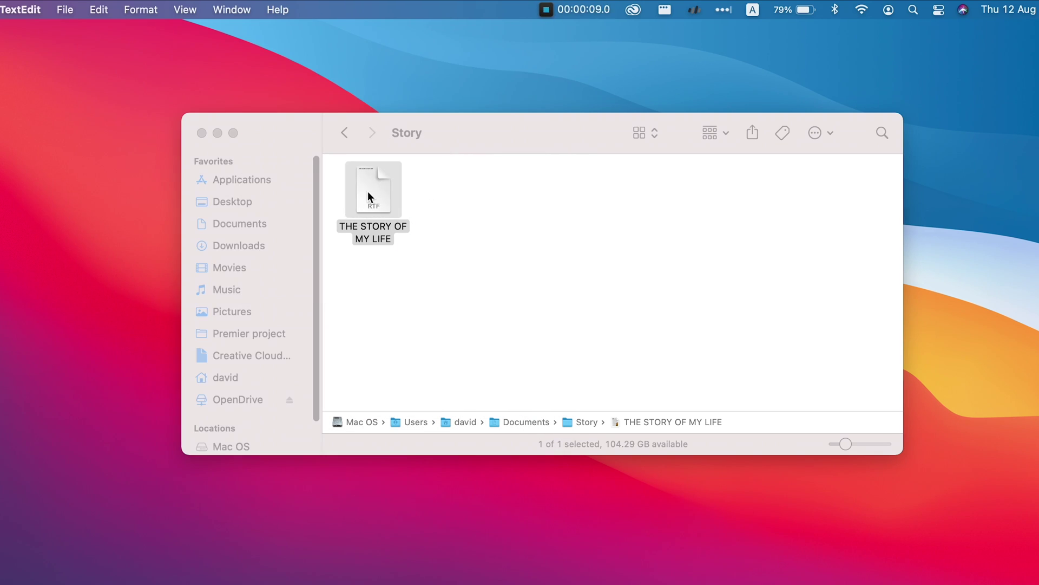
double_click(368, 191)
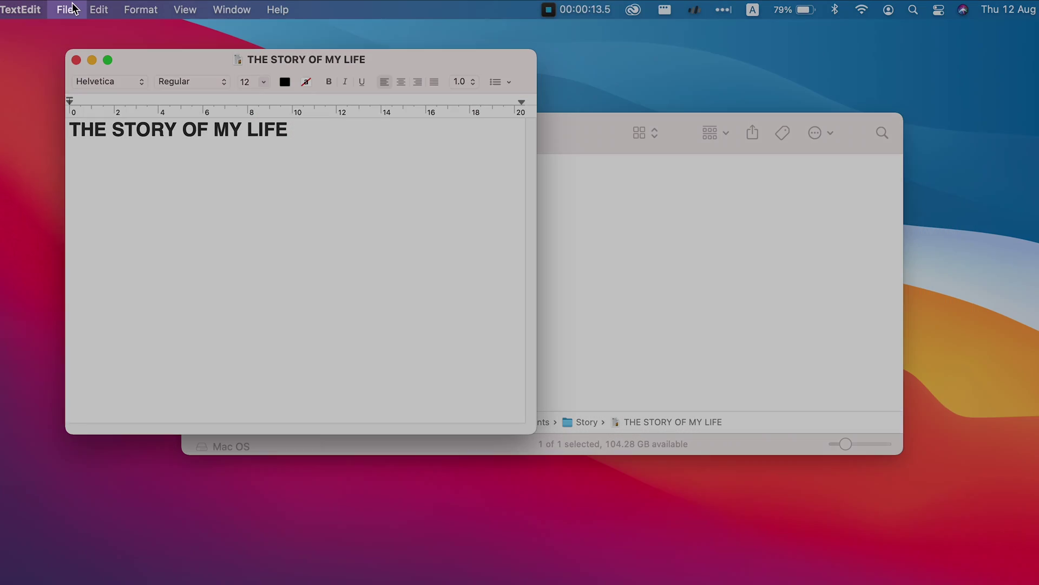
Restore the 19:41 version of THE STORY OF MY LIFE, then close and reopen it
left_click(65, 9)
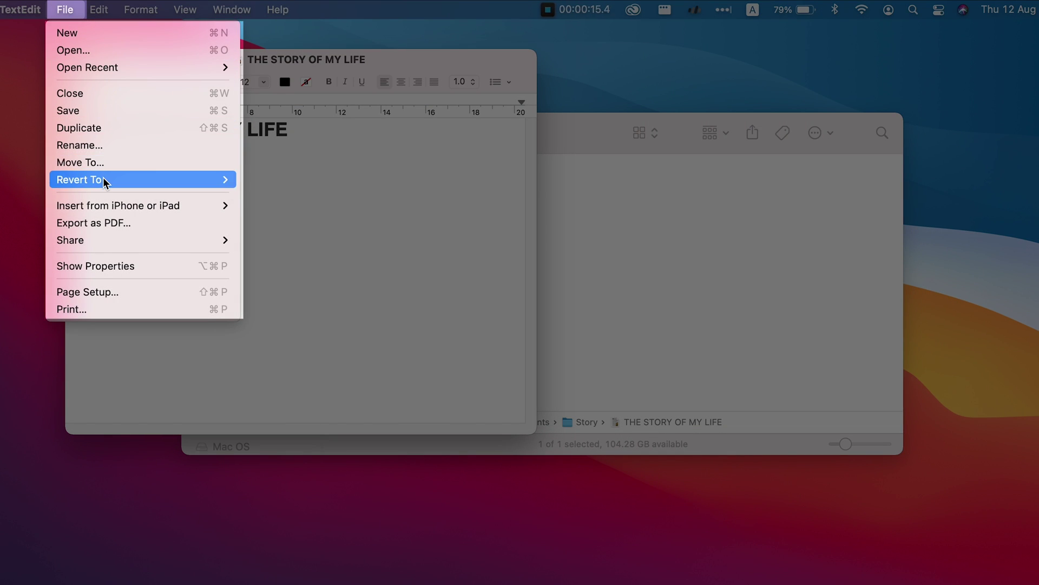
mouse_move(102, 178)
left_click(246, 178)
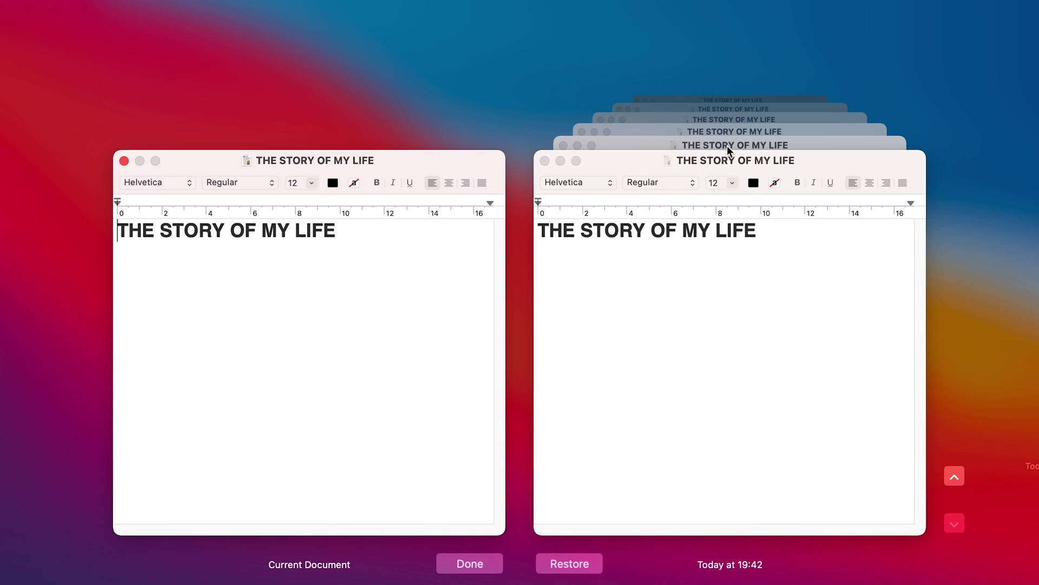
left_click(726, 145)
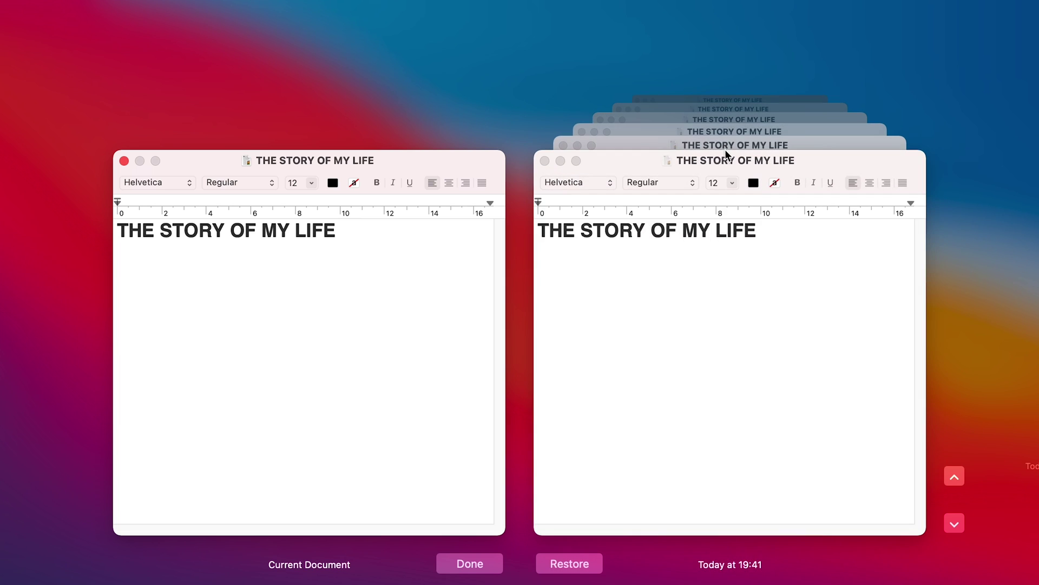
left_click(563, 563)
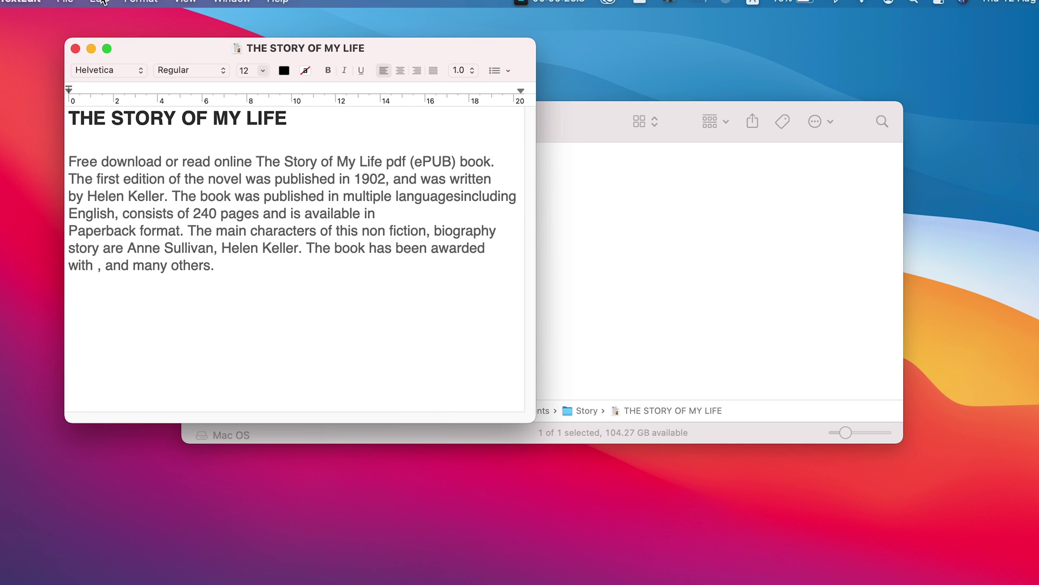
left_click(76, 49)
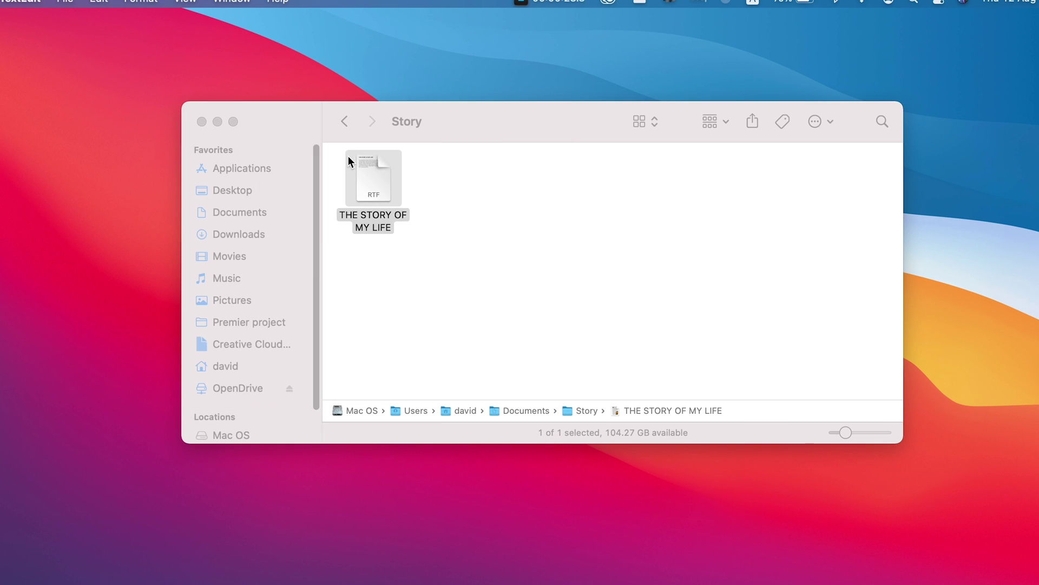
double_click(377, 192)
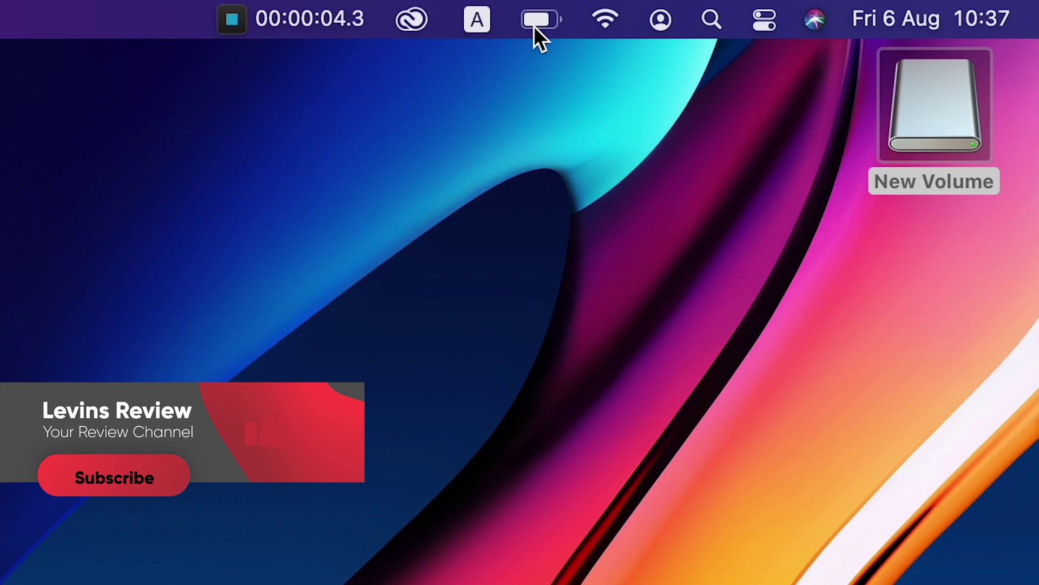
Check the battery status, then enable Show Percentage under Dock & Menu Bar > Battery
left_click(535, 20)
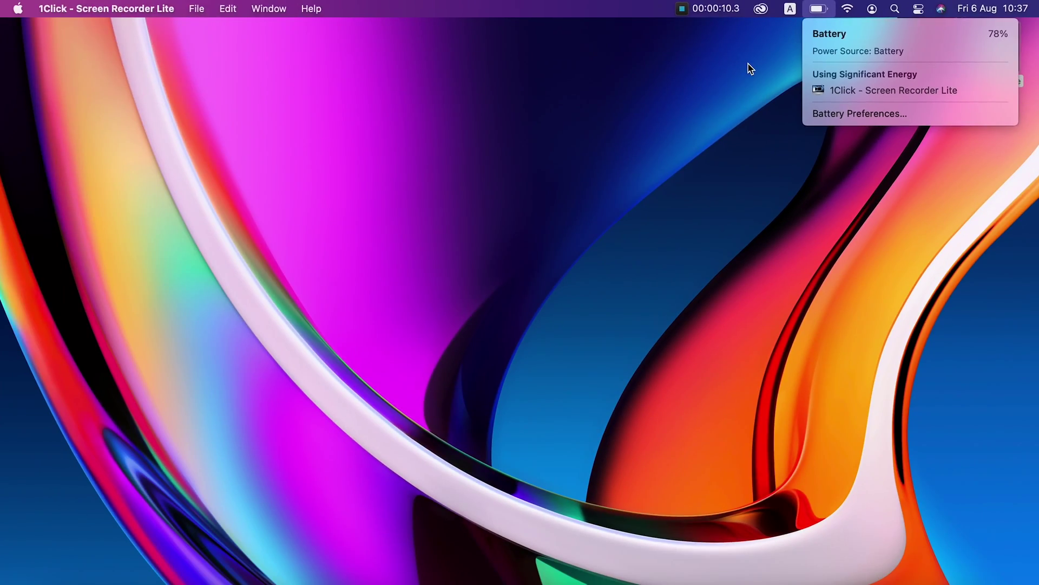
left_click(475, 133)
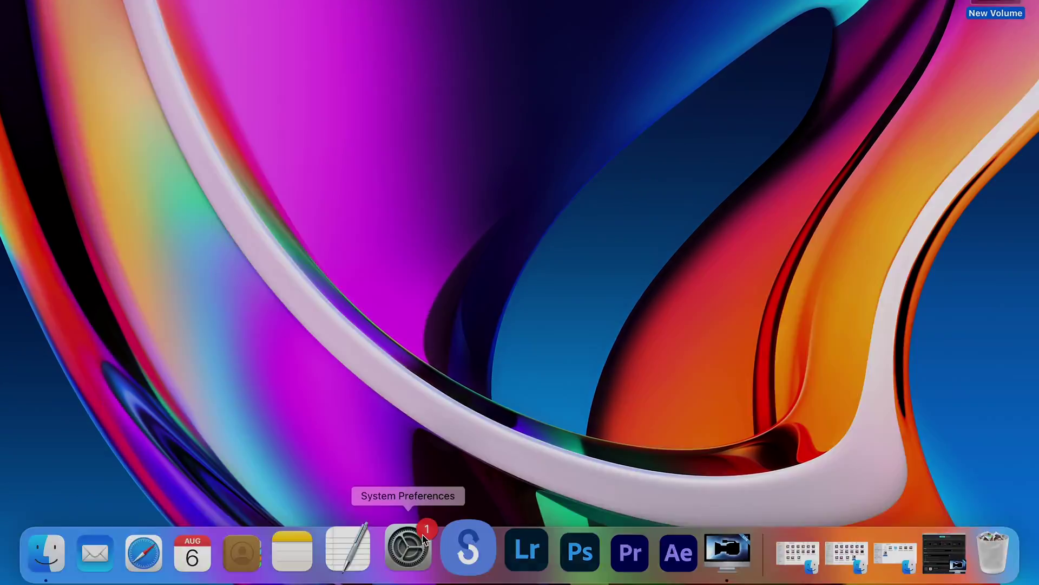
left_click(410, 548)
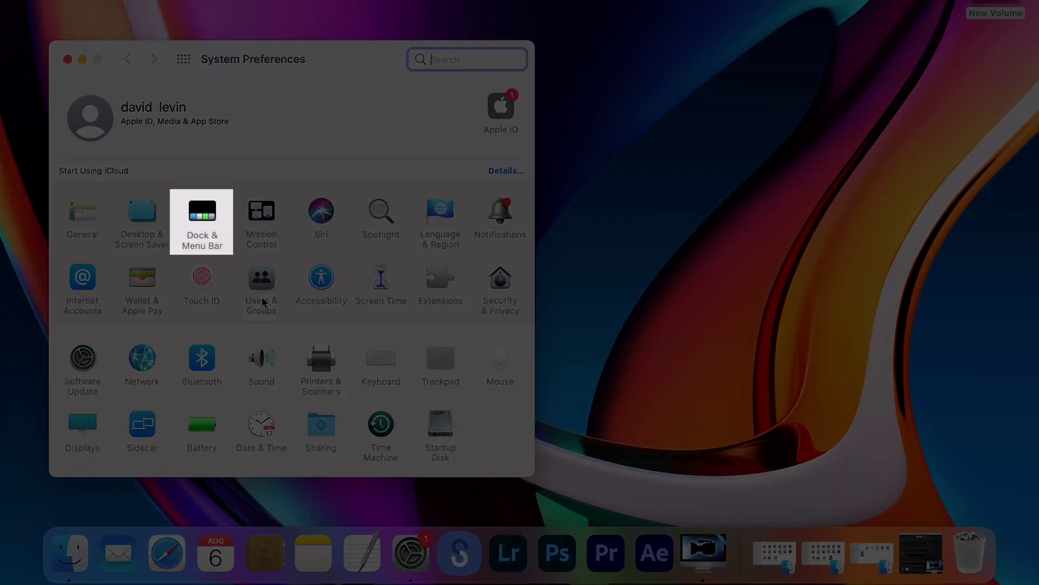
left_click(200, 219)
scroll(161, 252, "down", 8)
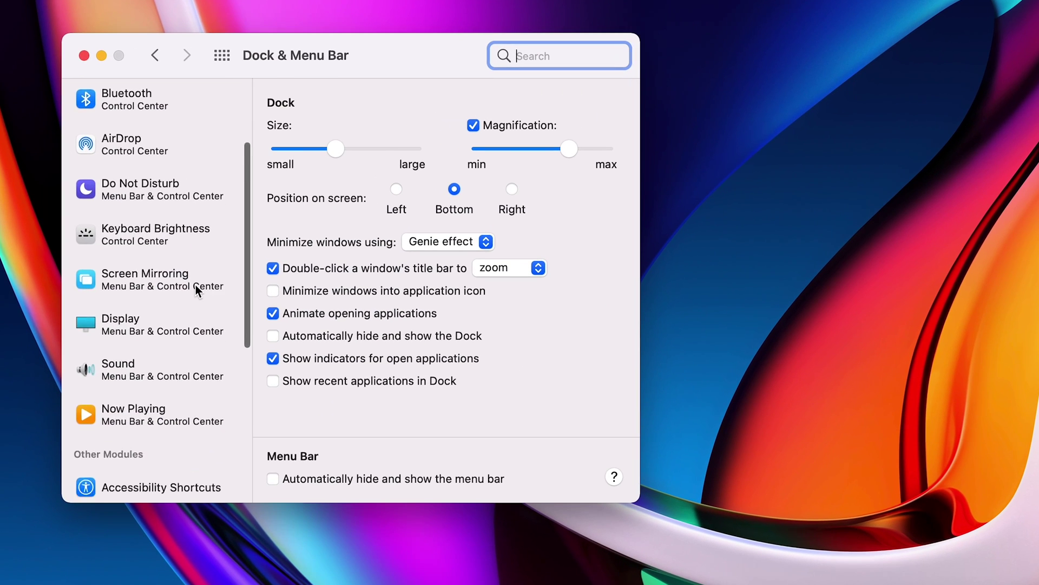
left_click(131, 372)
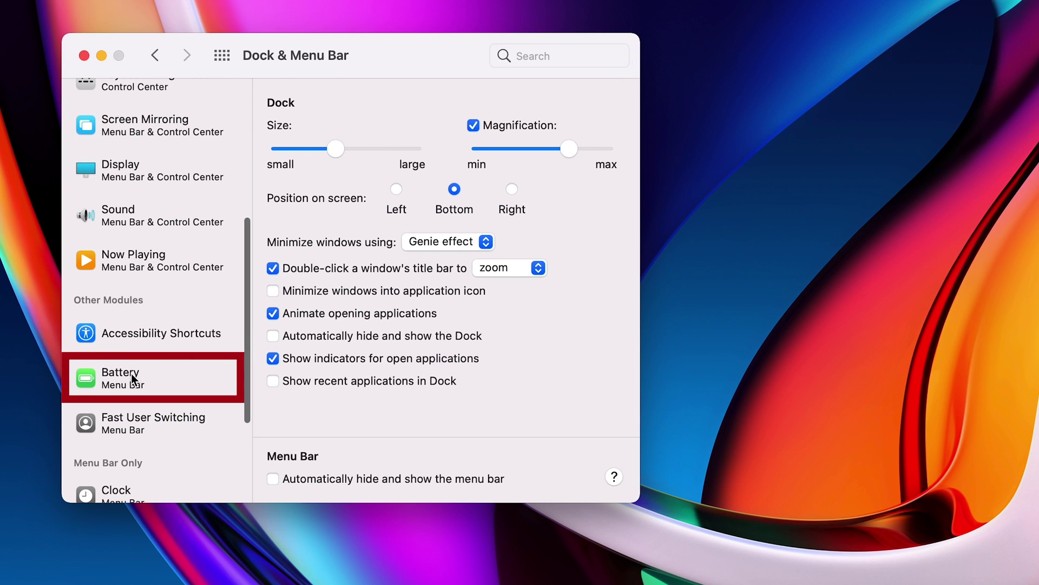
left_click(273, 192)
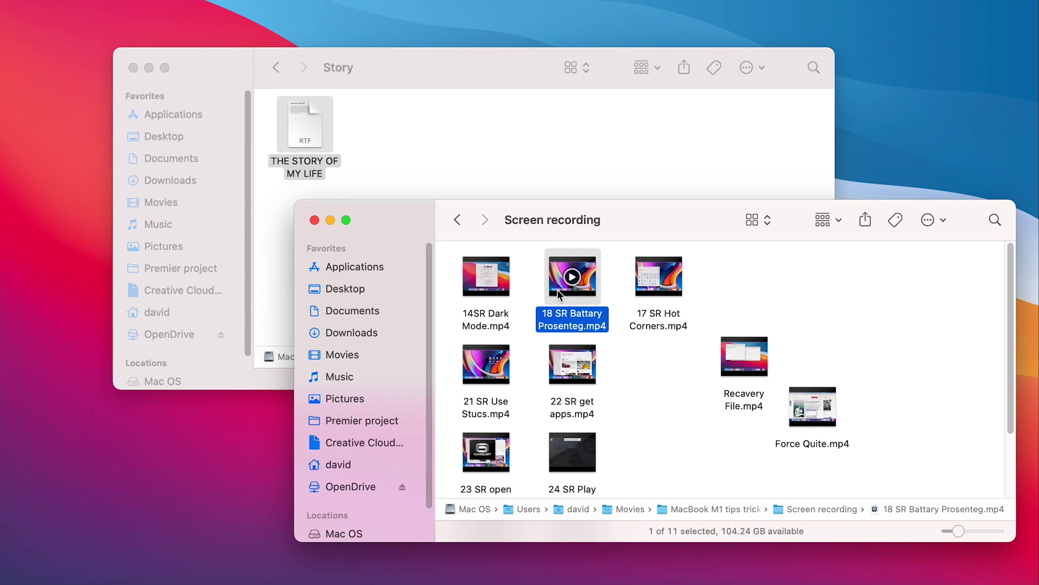
key("space")
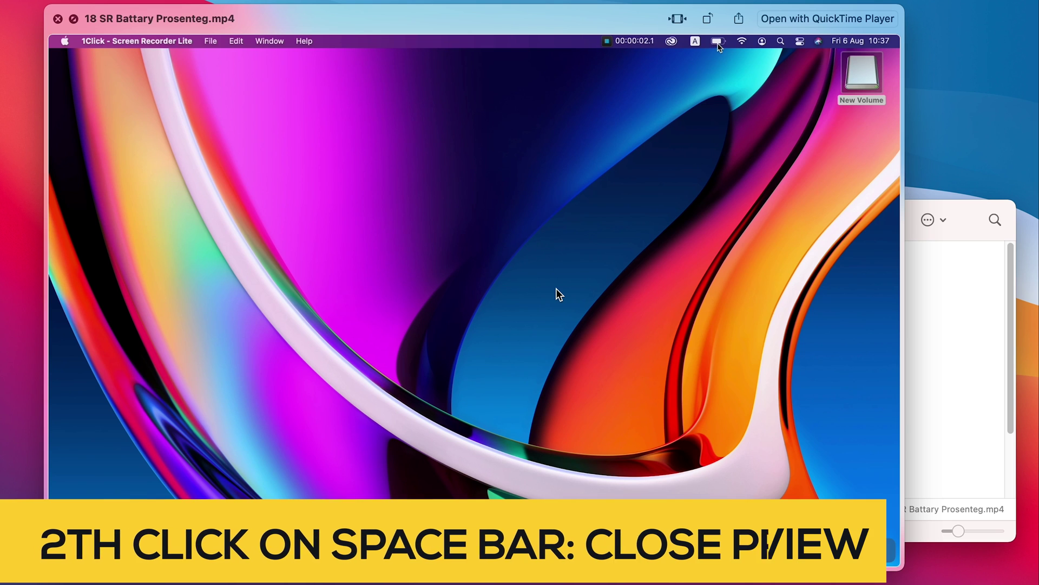
key("space")
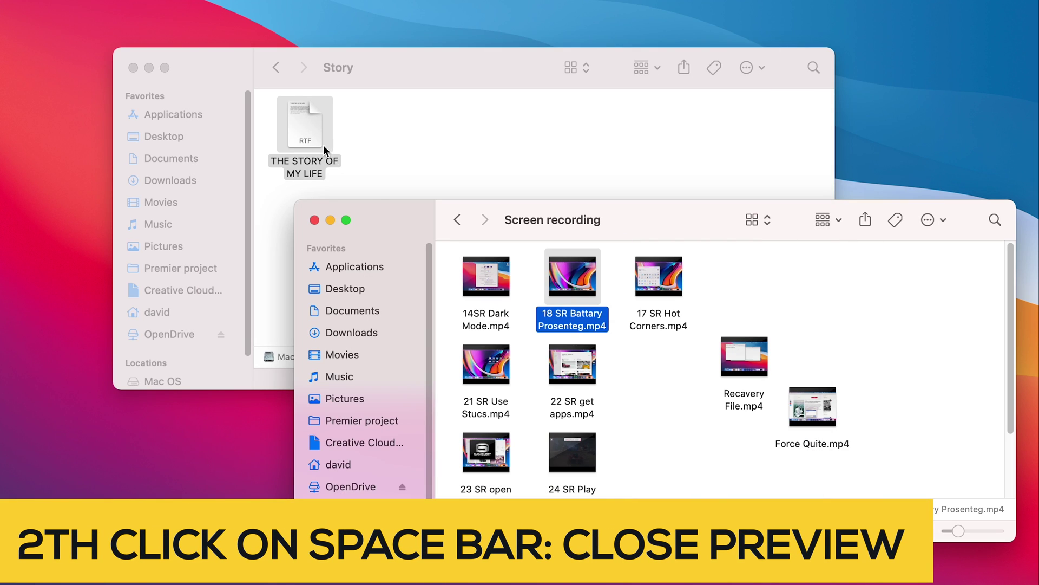
left_click(319, 137)
key("space")
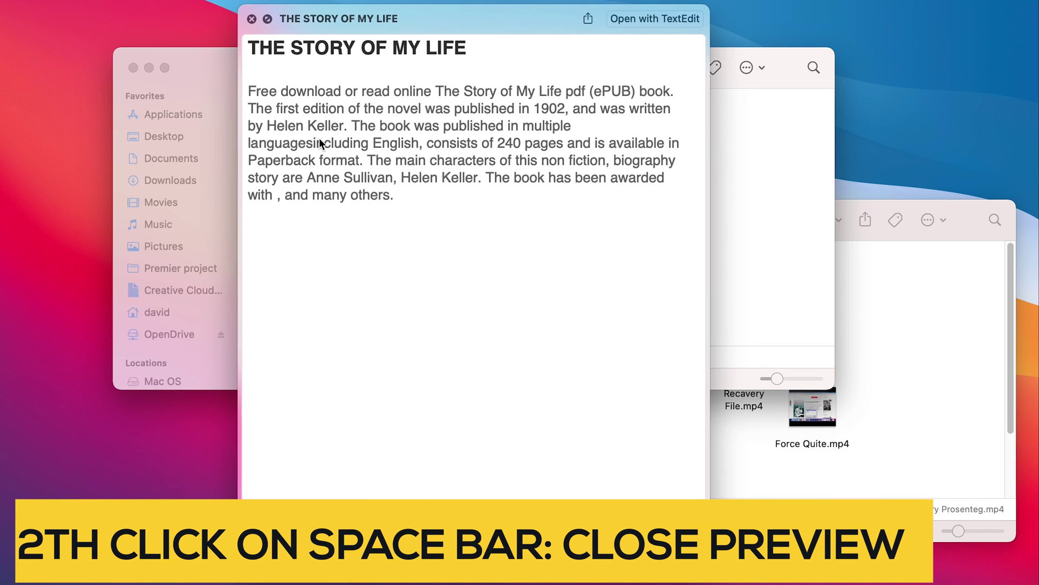
key("space")
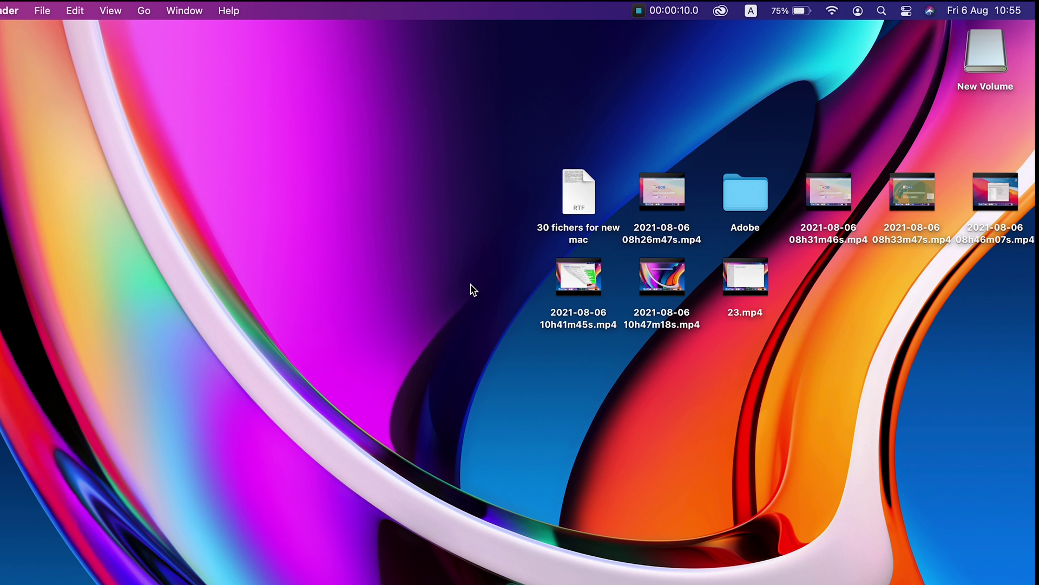
Work with the desktop stacks, then collapse the open Movies stack into one stack
right_click(463, 283)
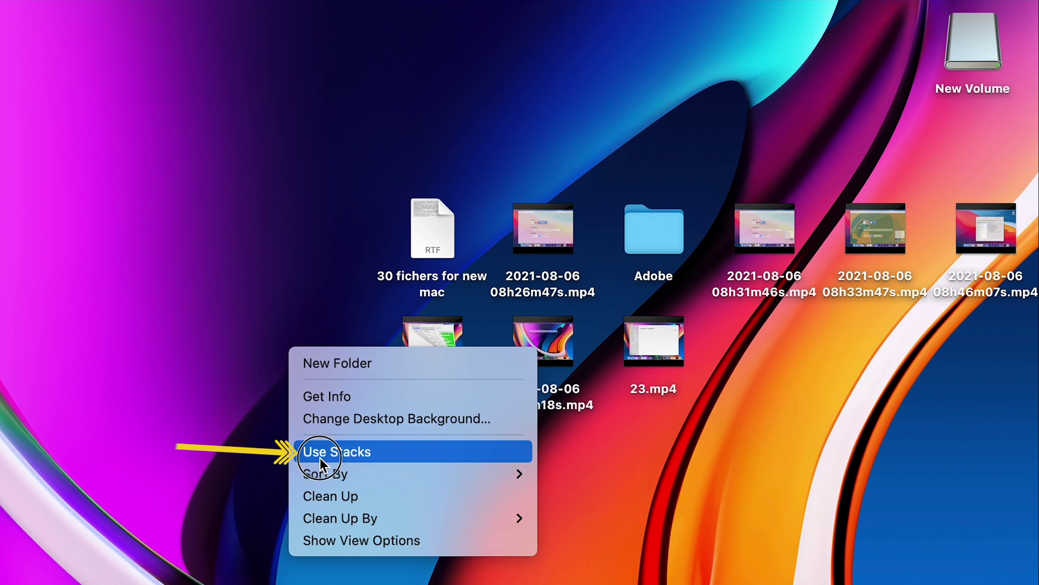
left_click(320, 457)
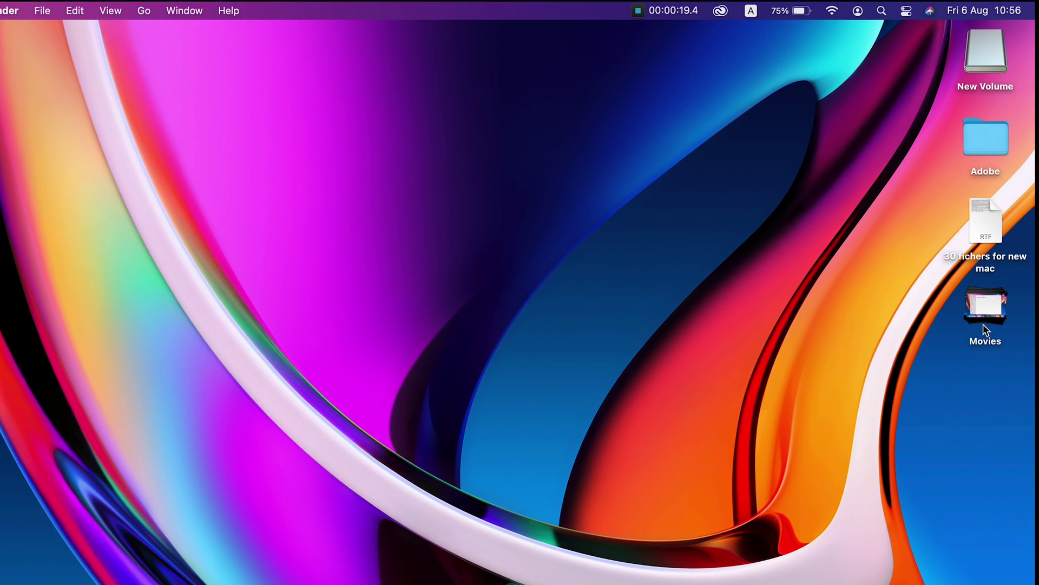
left_click(985, 319)
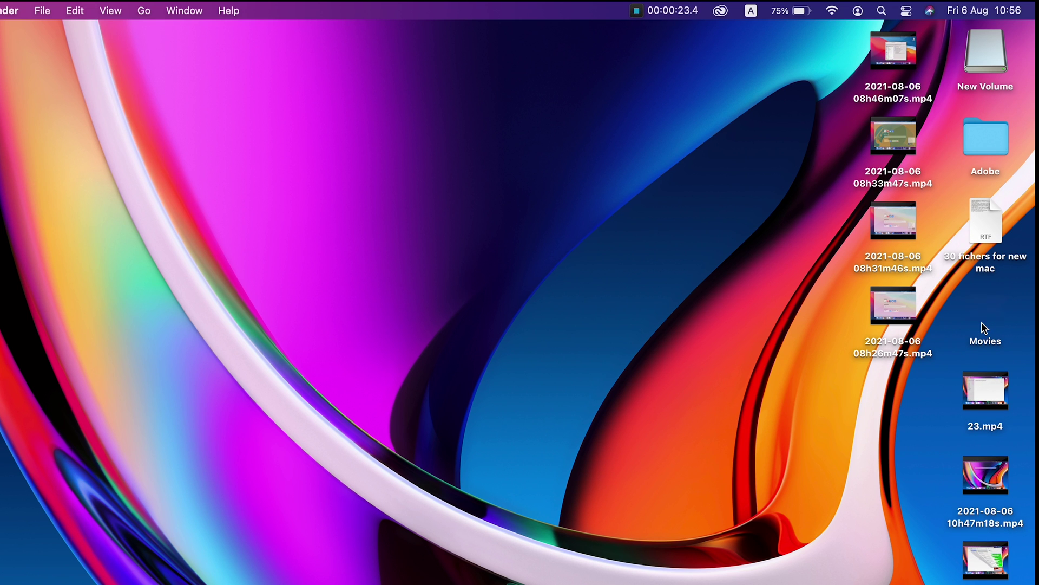
left_click(984, 327)
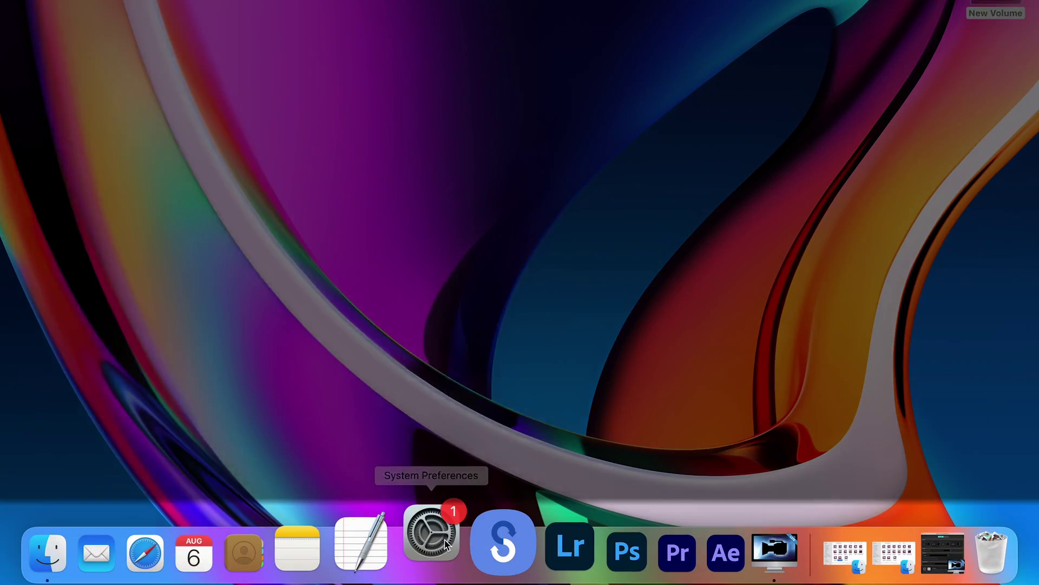
Open Mission Control's Hot Corners and set the top-right corner to Notification Center
left_click(431, 533)
left_click(272, 238)
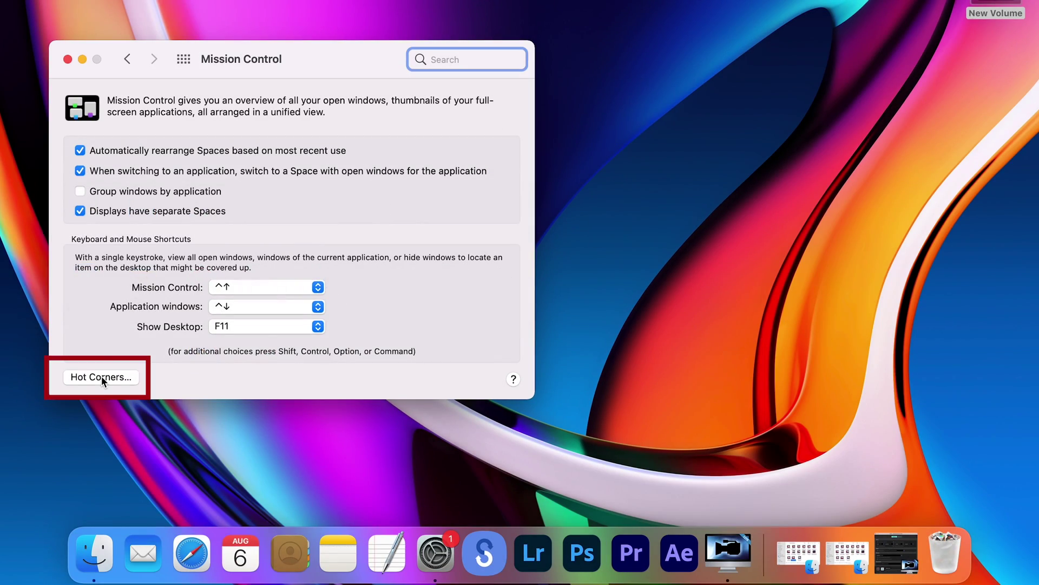
left_click(102, 377)
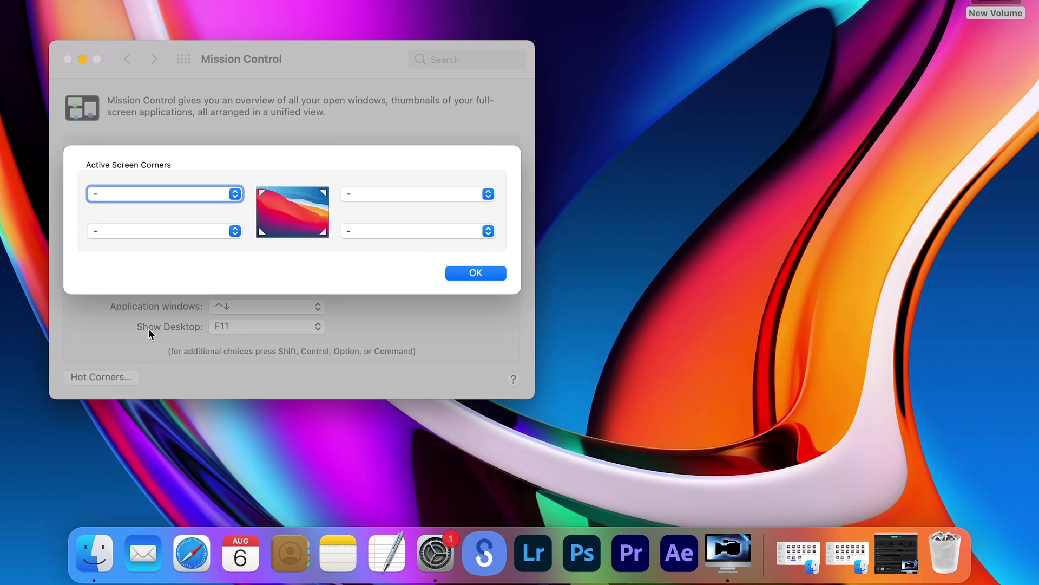
left_click(469, 204)
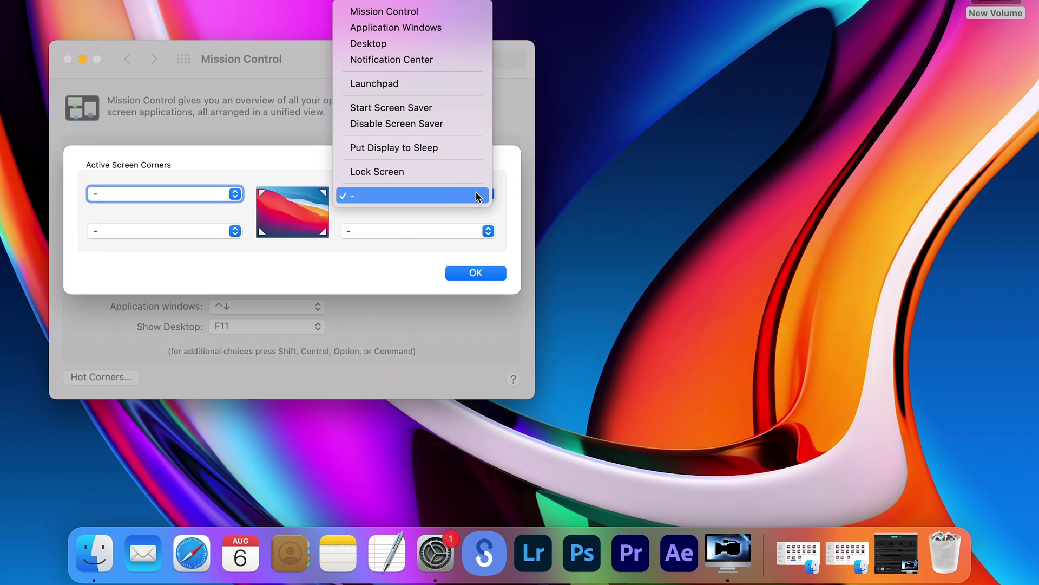
left_click(476, 61)
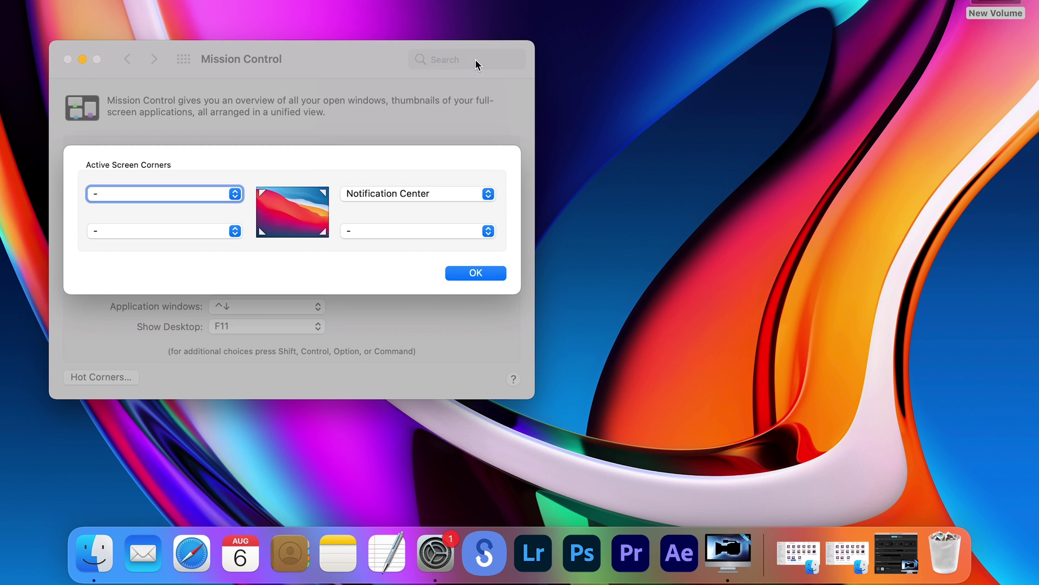
Set bottom-right to Launchpad, top-left to Desktop, bottom-left to Start Screen Saver, and confirm
left_click(487, 233)
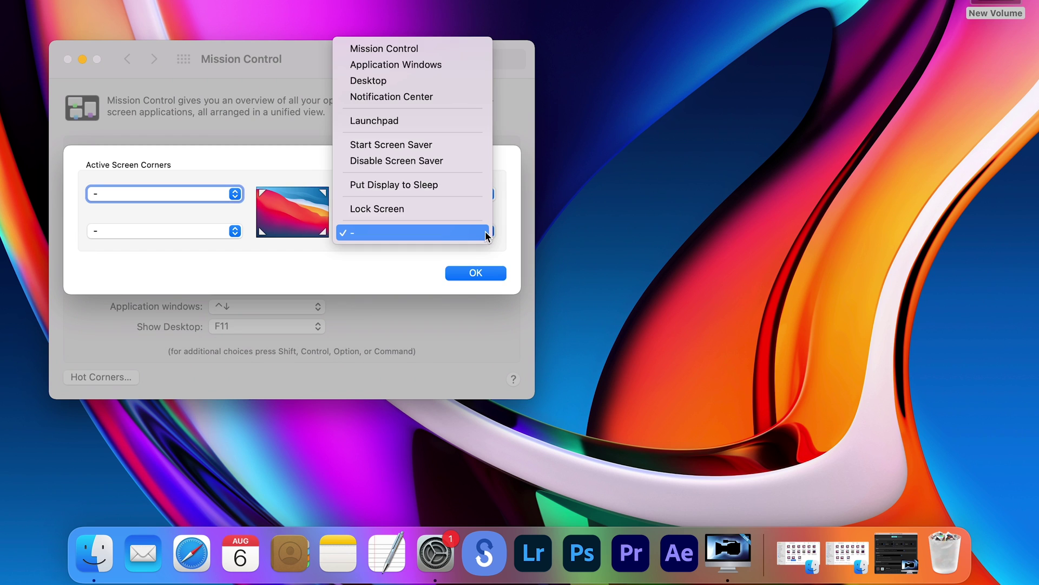
left_click(434, 132)
left_click(235, 194)
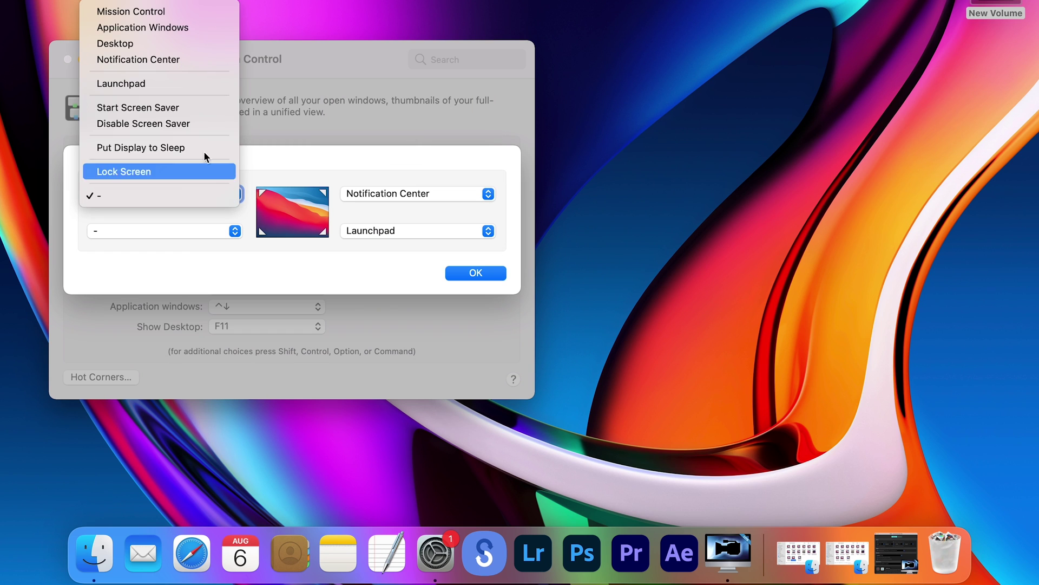
left_click(142, 50)
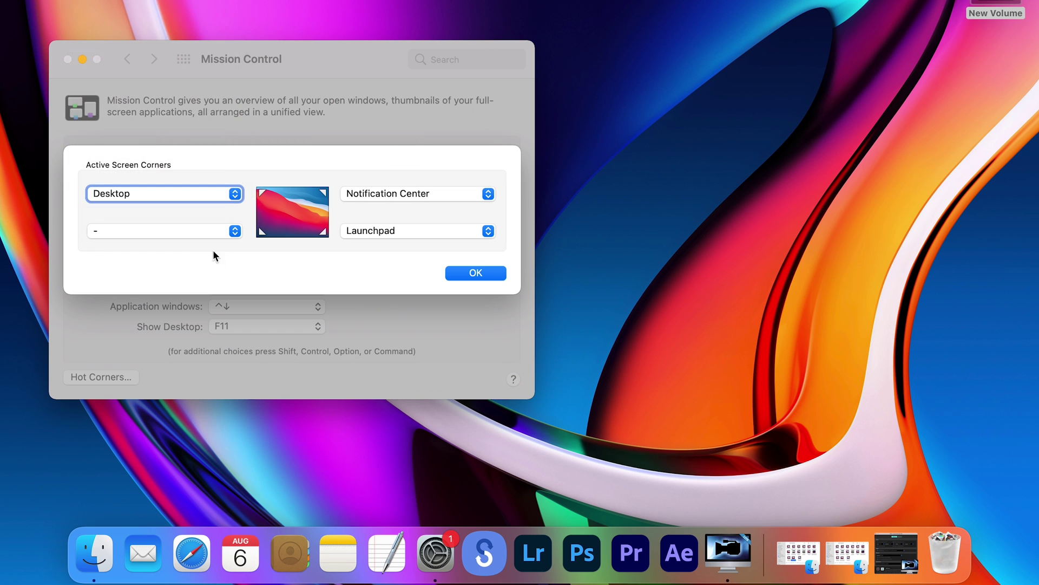
left_click(235, 232)
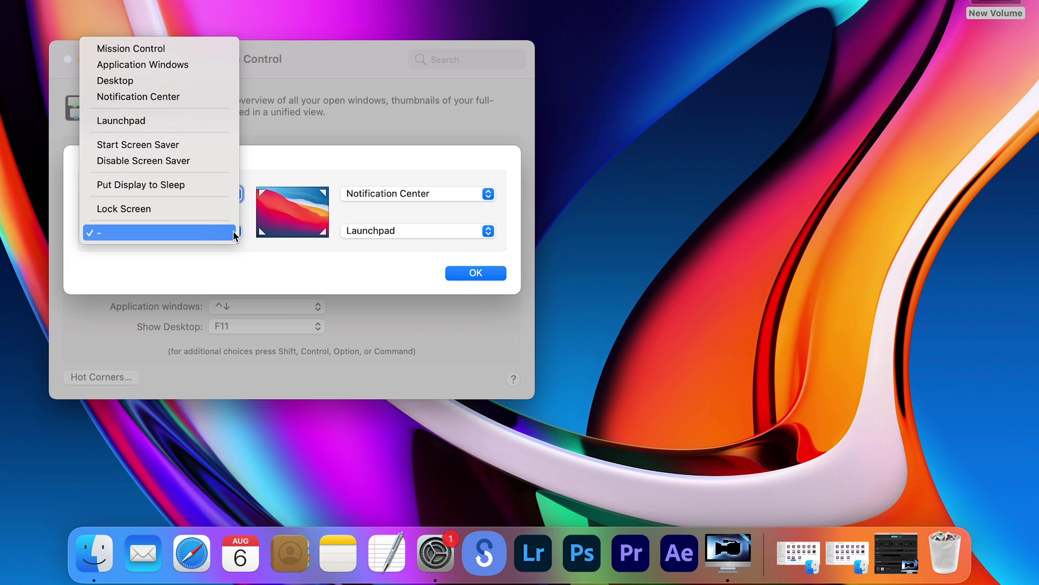
left_click(194, 145)
left_click(475, 271)
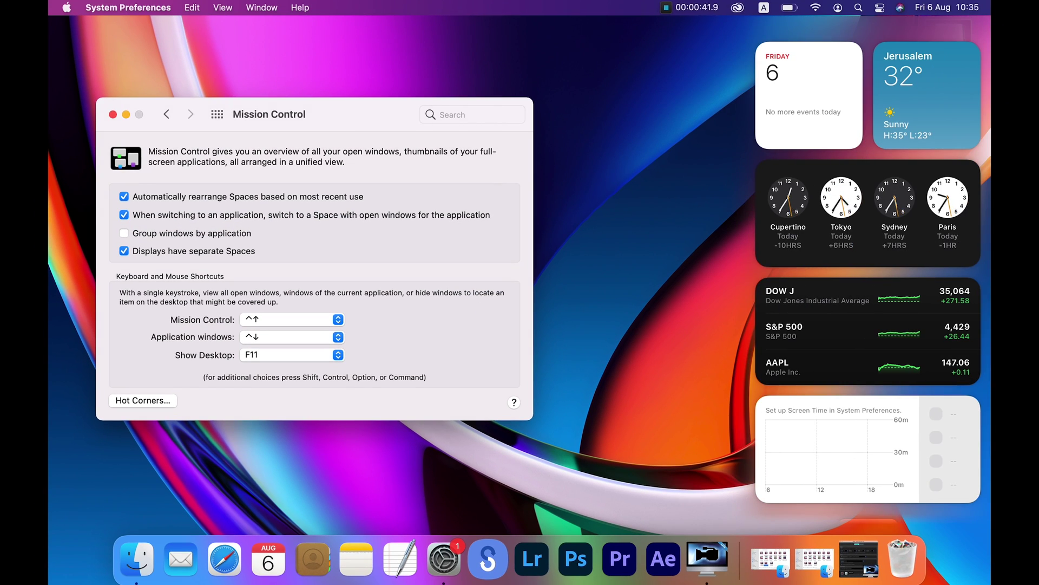
key("F4")
Cycle through open apps with Command+Tab to Photoshop, then quit it with Command+Q
mouse_move(48, 17)
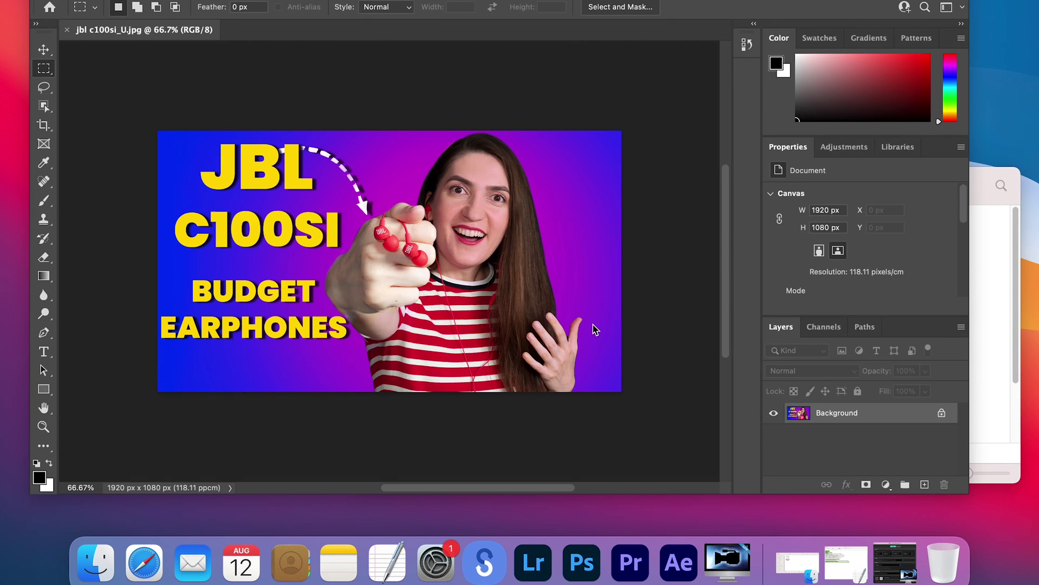
key("super+Tab")
key("super+Tab")
key("super+Tab")
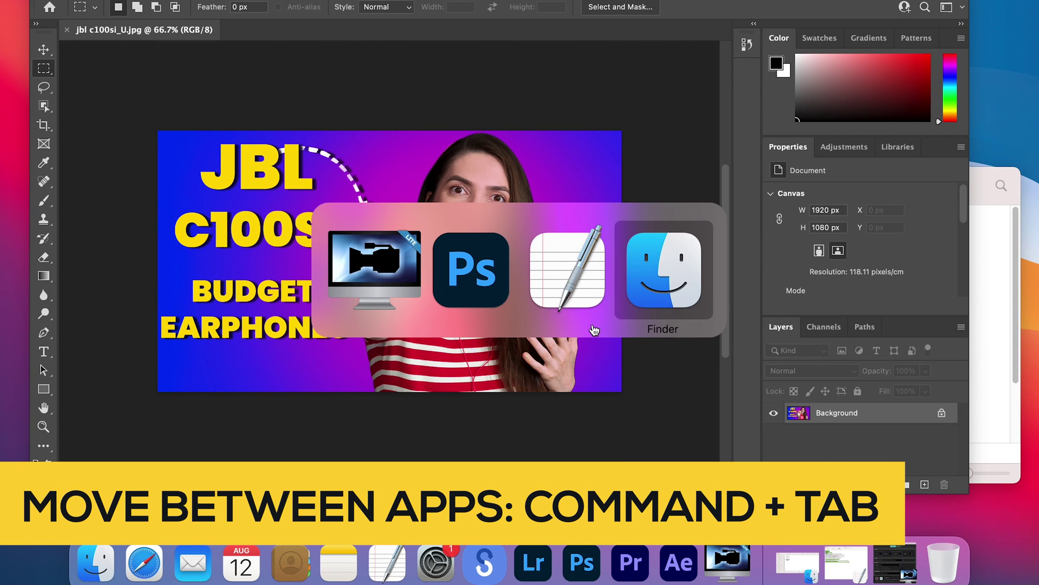
key("super+Tab")
key("super+Tab")
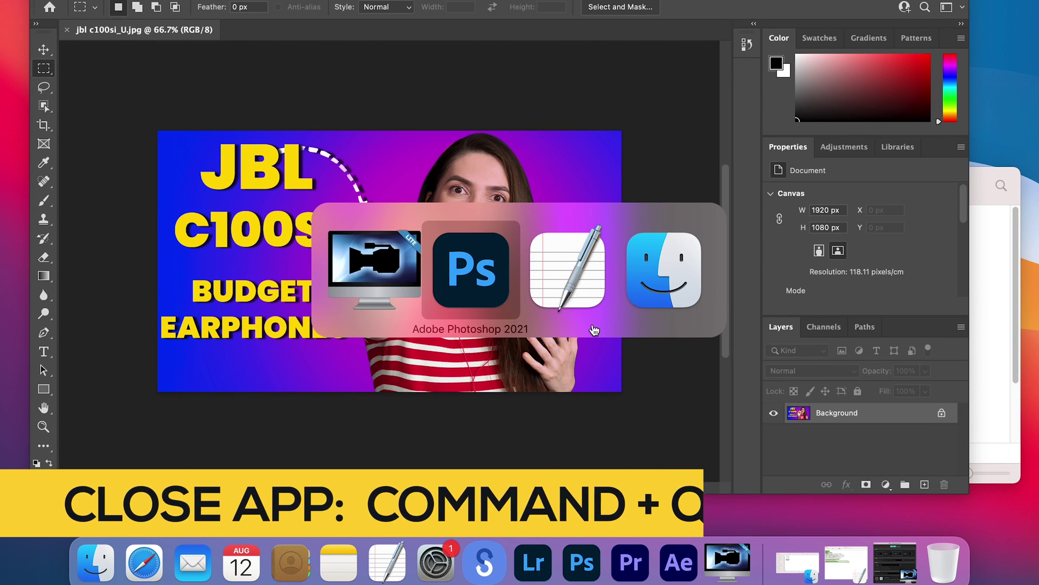
key("super+q")
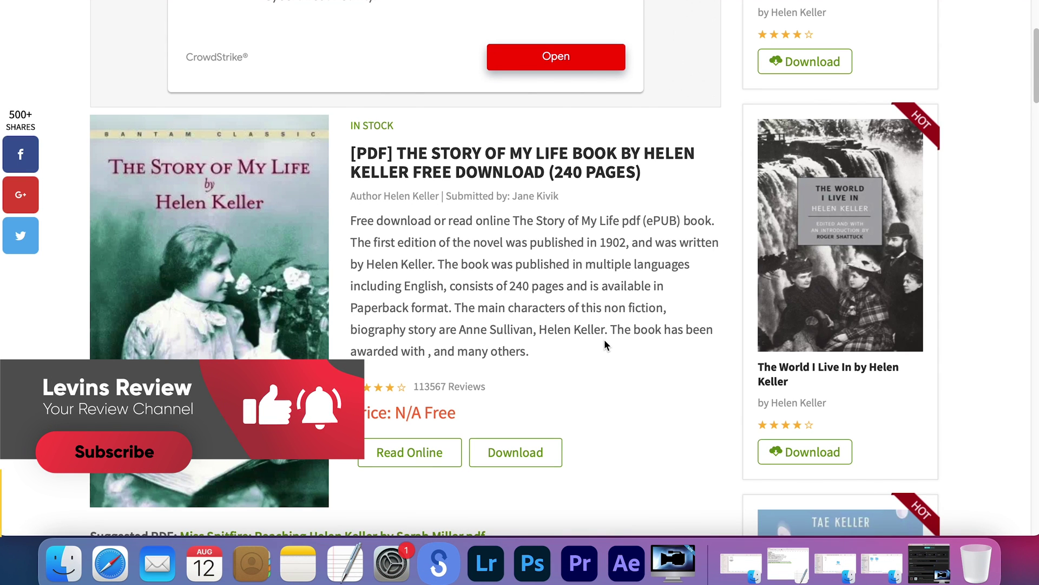
Force quit Safari from the Command+Option+Esc Force Quit Applications list
key("super+alt+Escape")
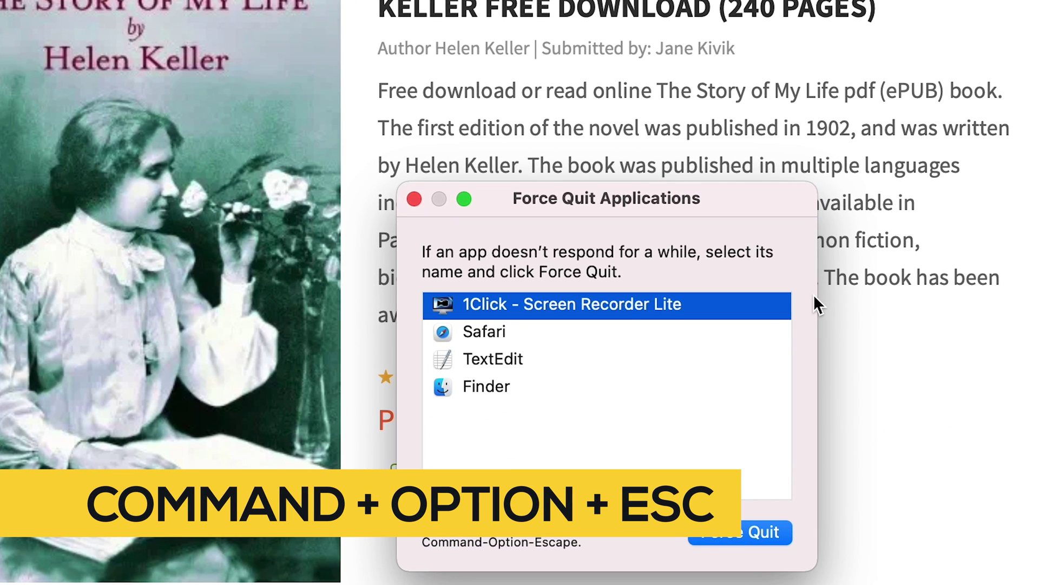
left_click(494, 339)
left_click(741, 541)
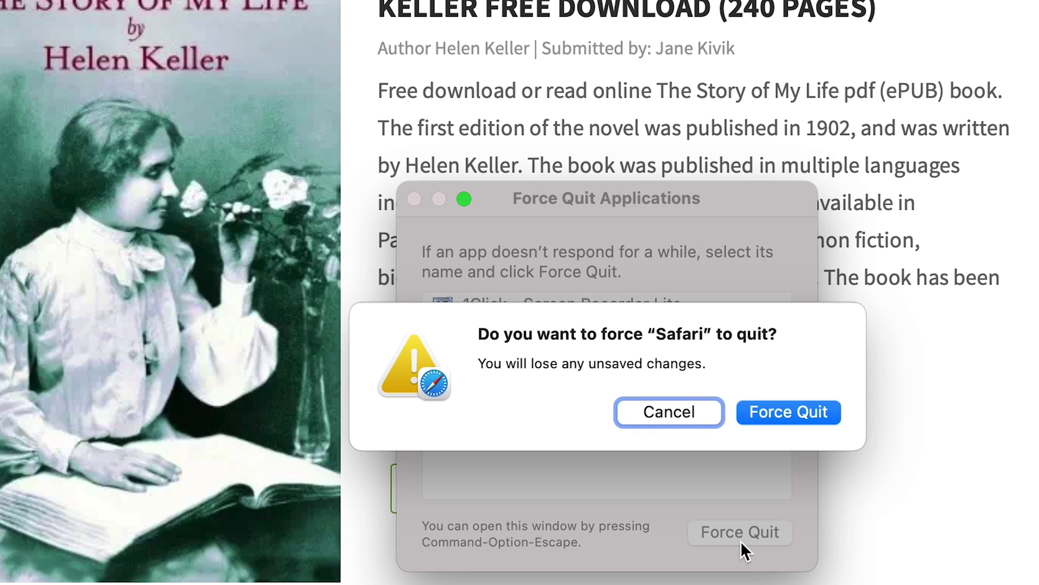
left_click(765, 412)
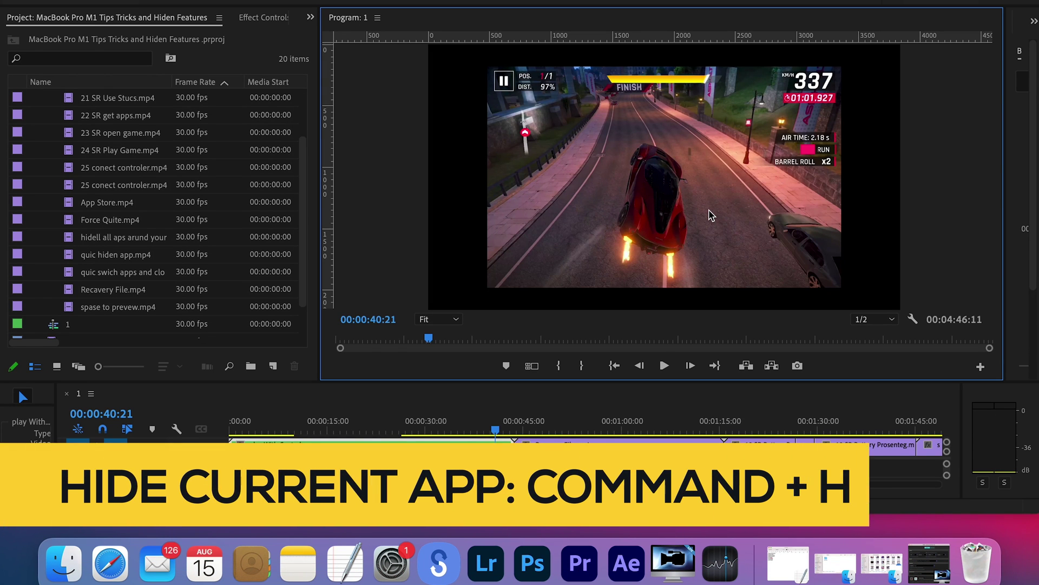
Hide Premiere Pro with Command+H, then hide every app except Calendar with Command+Option+H
key("super+h")
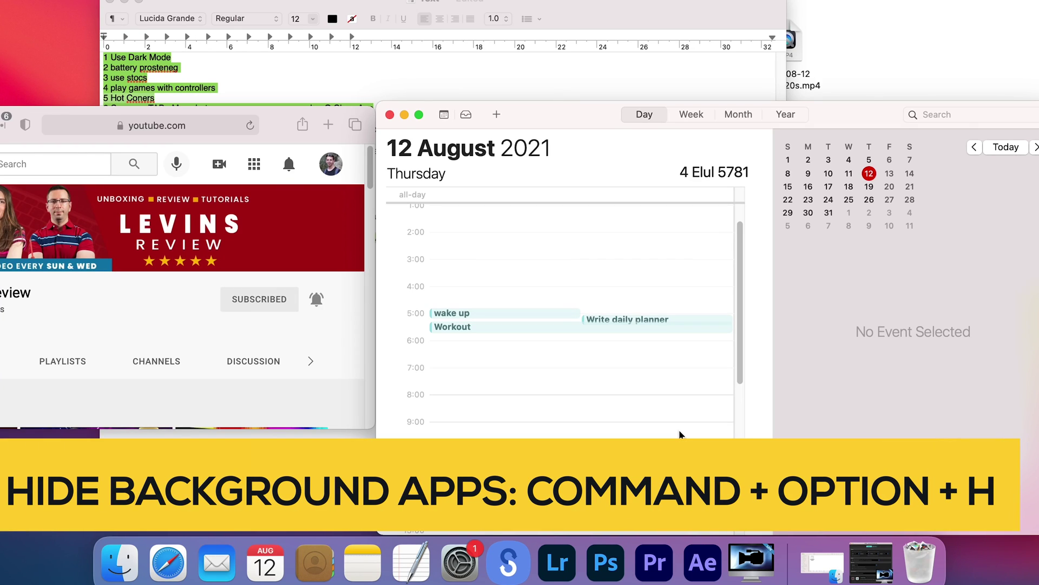
key("super+alt+h")
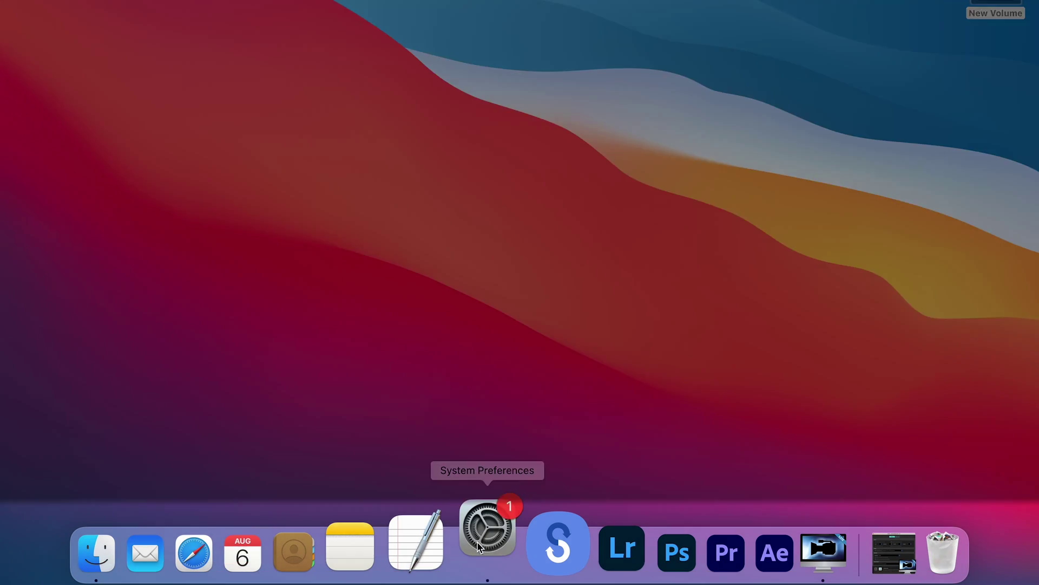
In General preferences, try Dark and Auto, settle on Dark, then bring Finder forward to show it
left_click(479, 547)
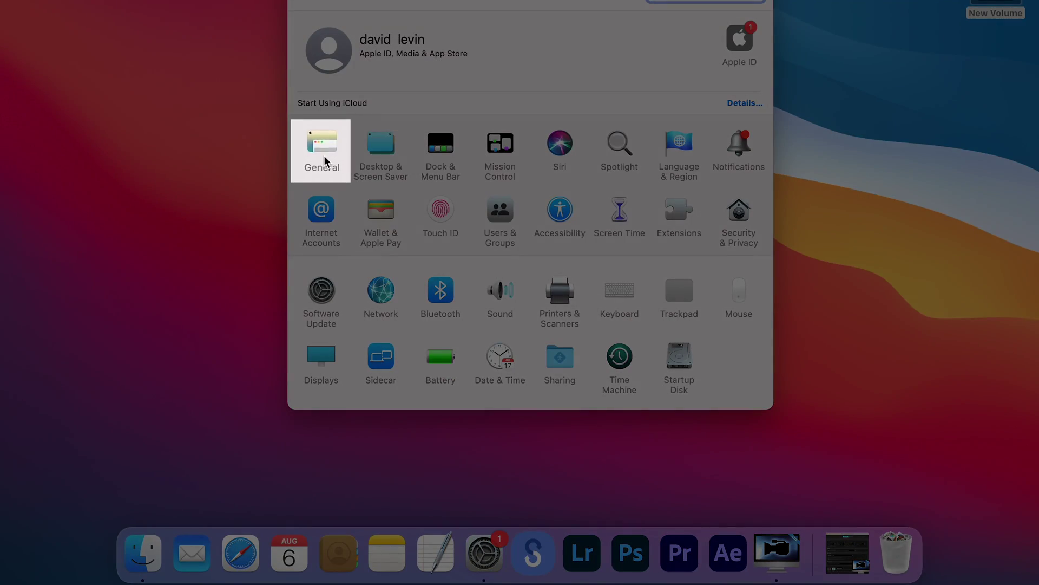
left_click(324, 160)
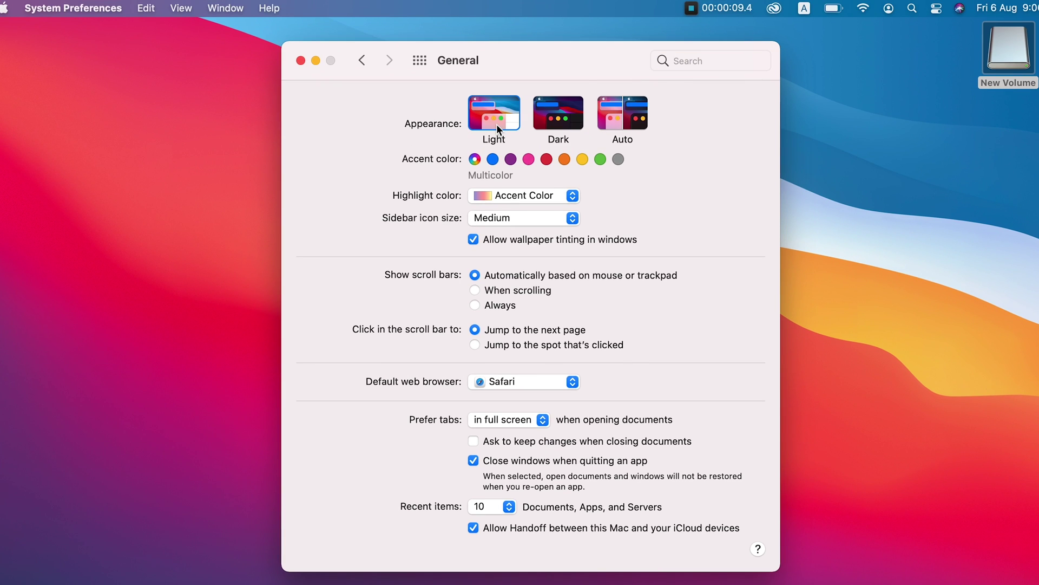
left_click(553, 121)
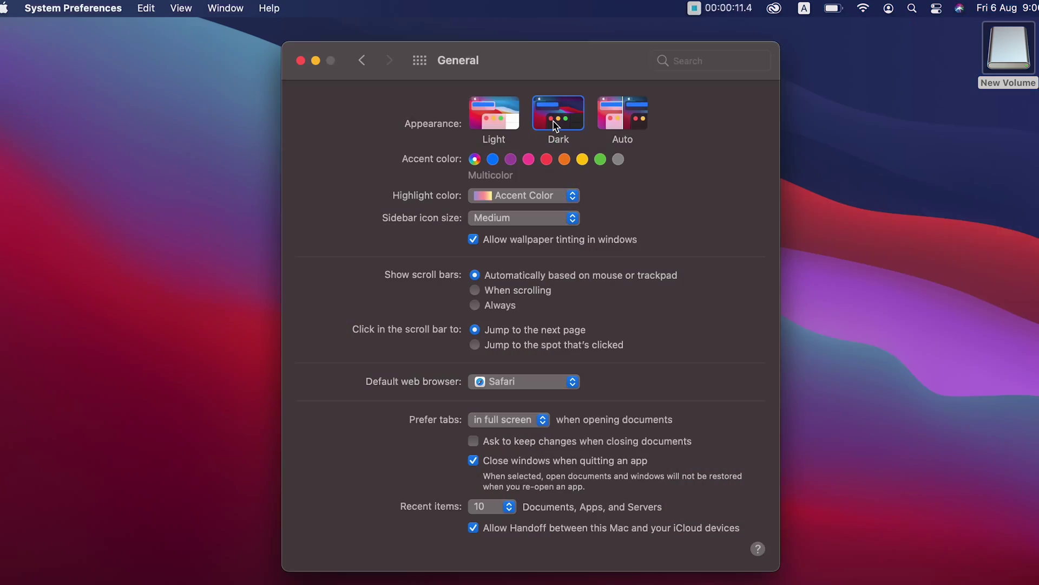
left_click(609, 122)
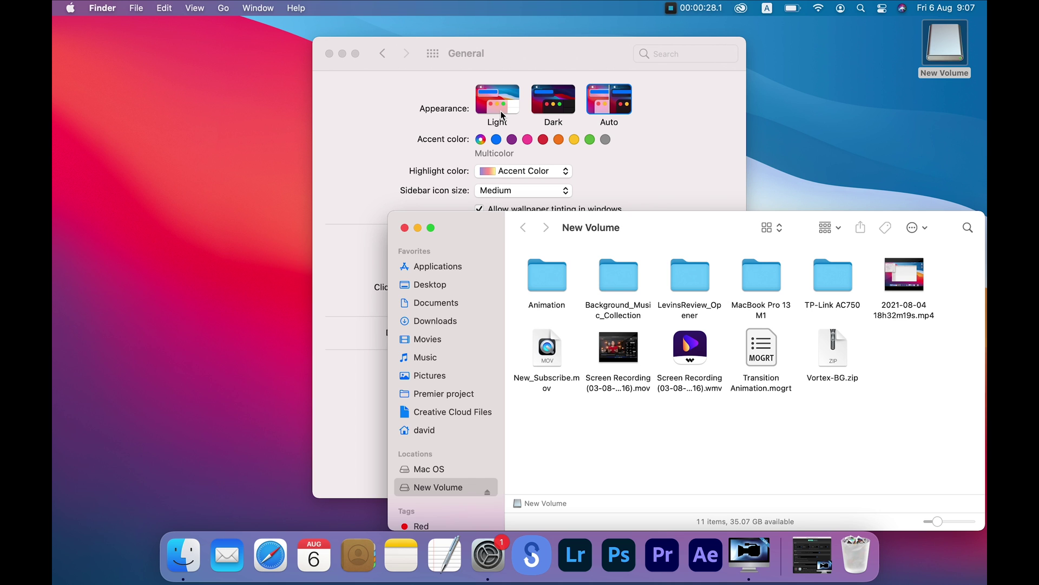
left_click(548, 112)
left_click(547, 111)
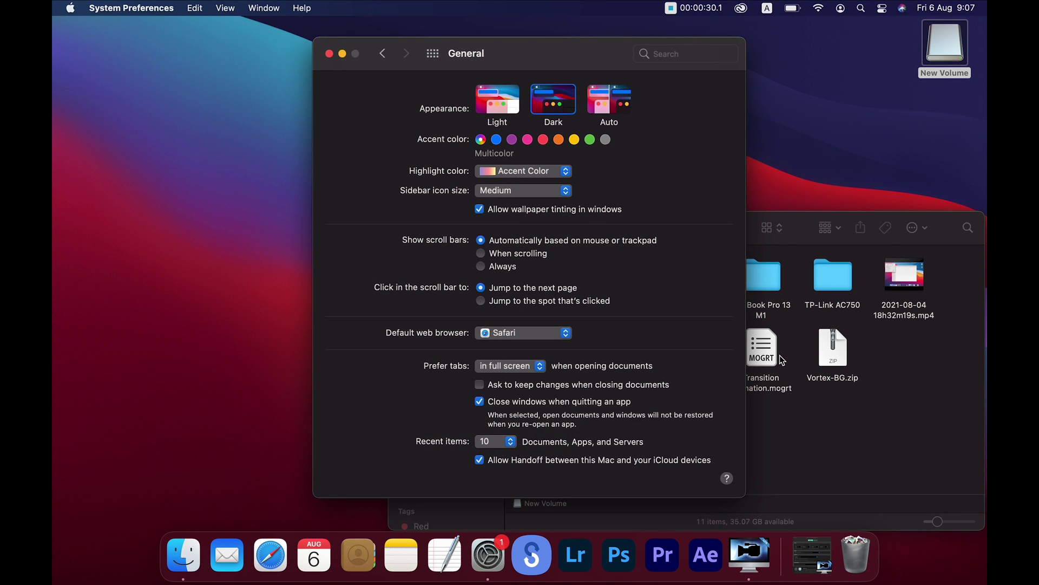
left_click(812, 428)
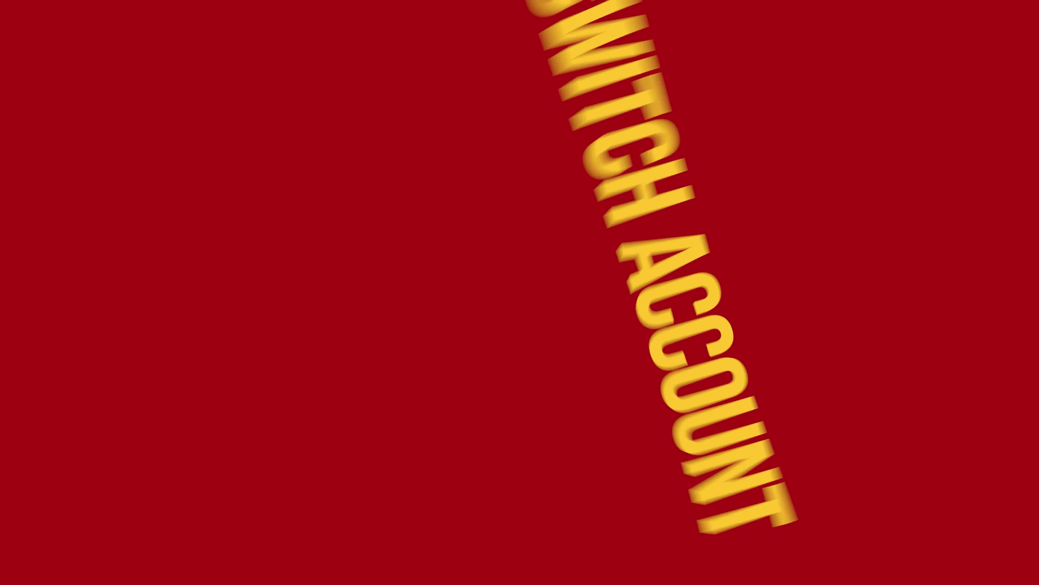